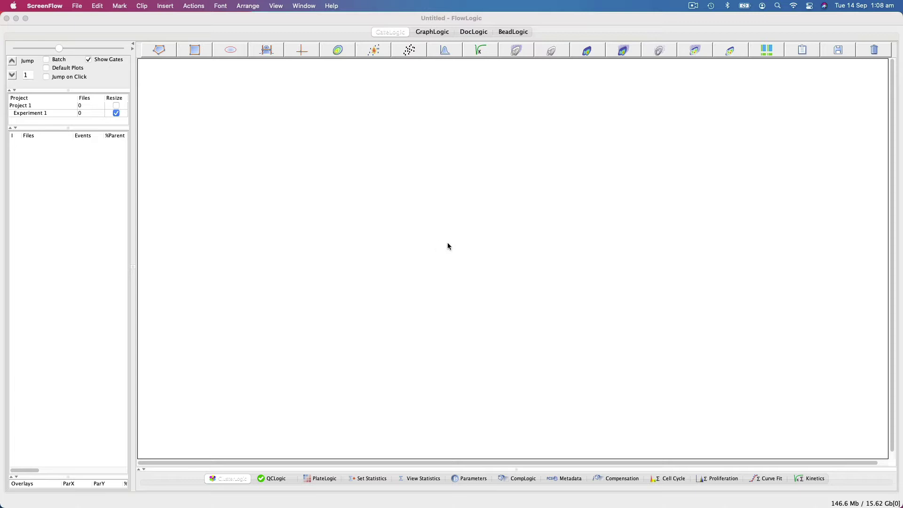
- Import the 5 Plates folder (480 FCS files) and widen the project name column
mouse_move(771, 231)
mouse_down()
mouse_move(240, 205)
mouse_move(240, 154)
mouse_move(213, 175)
mouse_move(29, 113)
mouse_up()
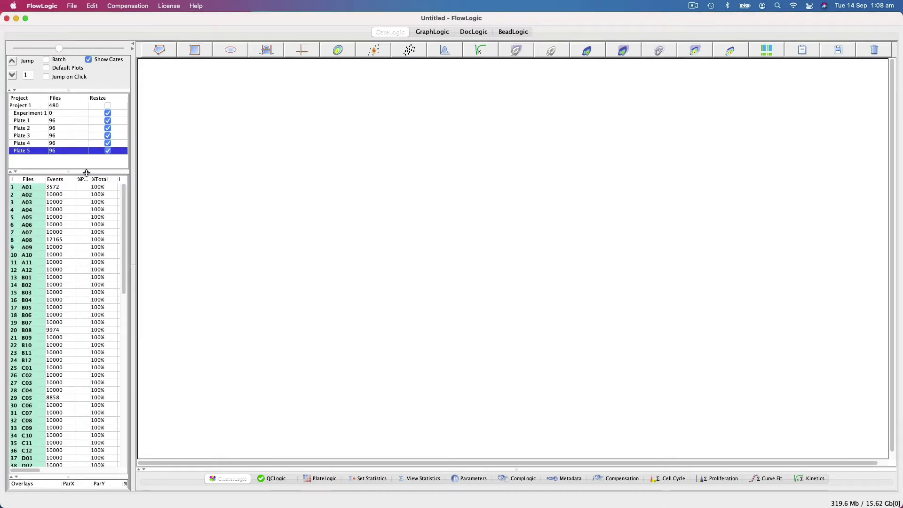
drag(47, 99, 58, 98)
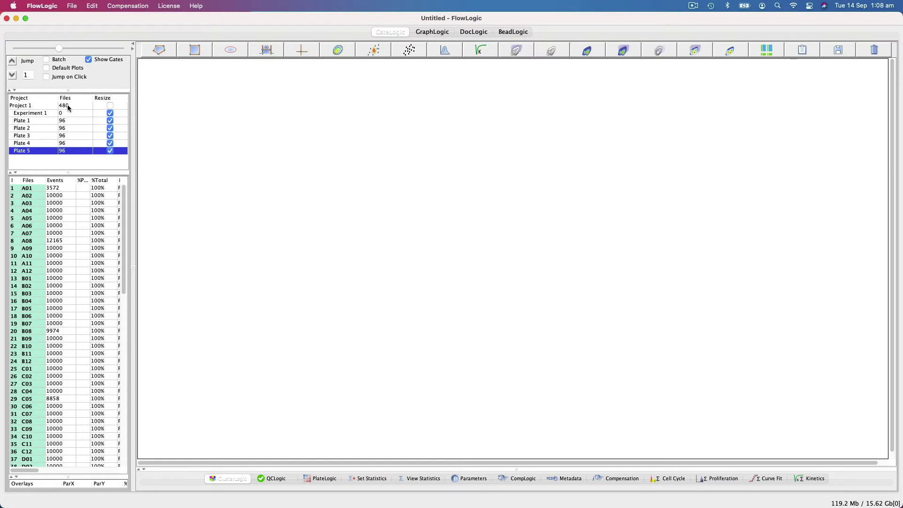
- Open sample A01 from Plate 1 and draw rectangle gate R1 on FSC-A vs SSC-A
click(35, 121)
key(Down)
key(Down)
key(Down)
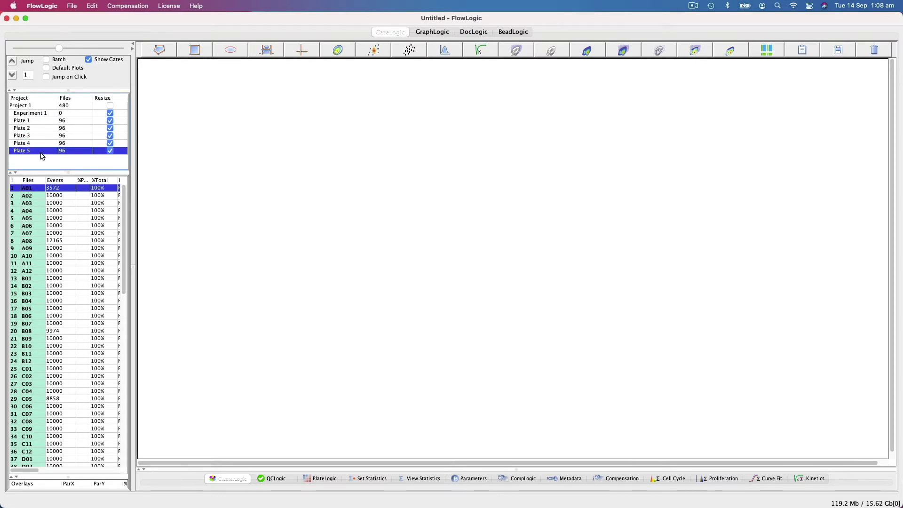
click(43, 122)
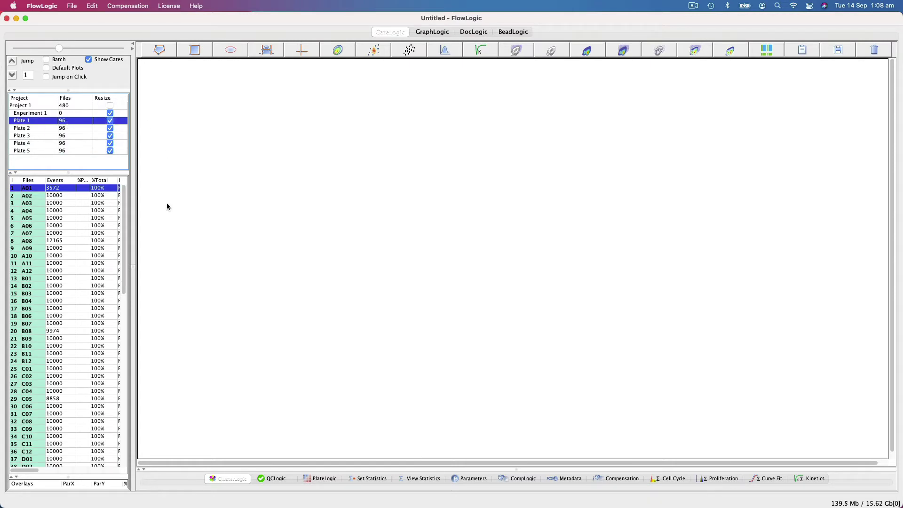
double_click(44, 189)
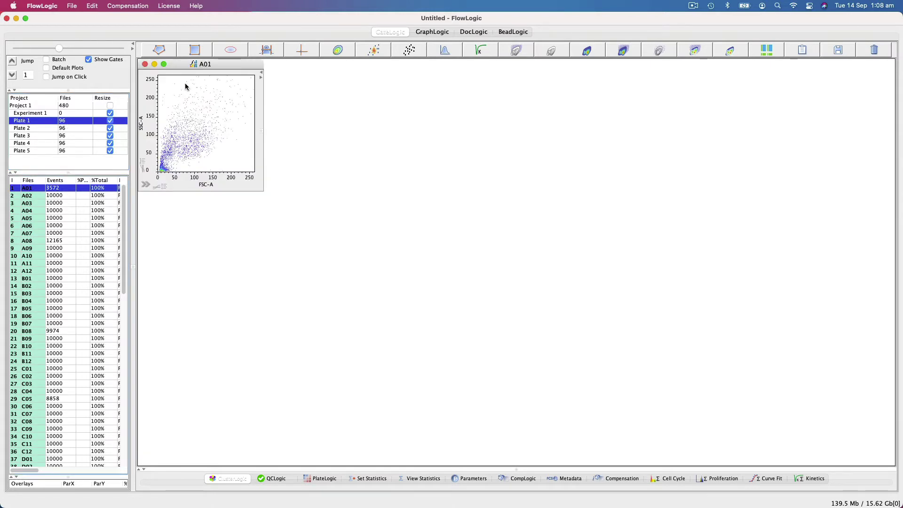
click(195, 50)
mouse_move(170, 161)
mouse_down()
mouse_move(190, 155)
mouse_move(241, 101)
mouse_up()
click(256, 159)
drag(174, 156, 190, 100)
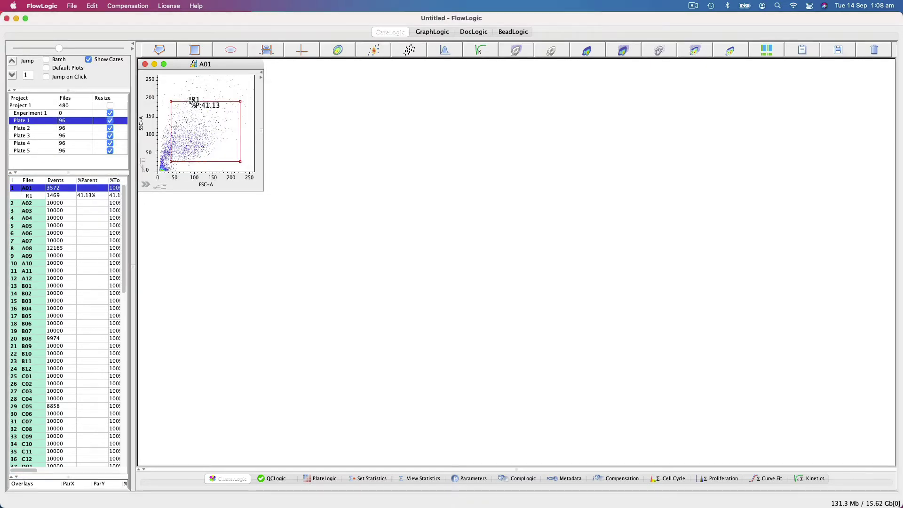
- Draw nested rectangle gate R2 on R660-A vs B525-A inside R1, then select A01 with its gates
double_click(191, 137)
click(326, 184)
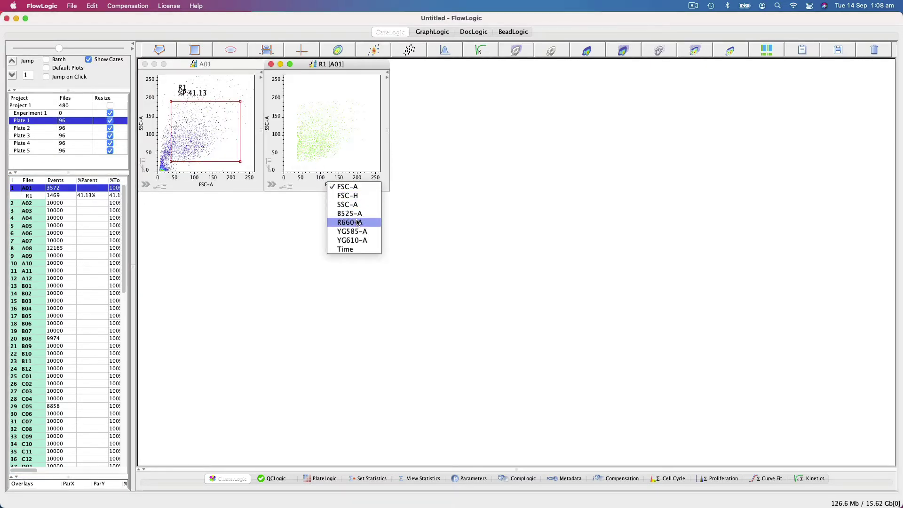
click(350, 222)
click(267, 129)
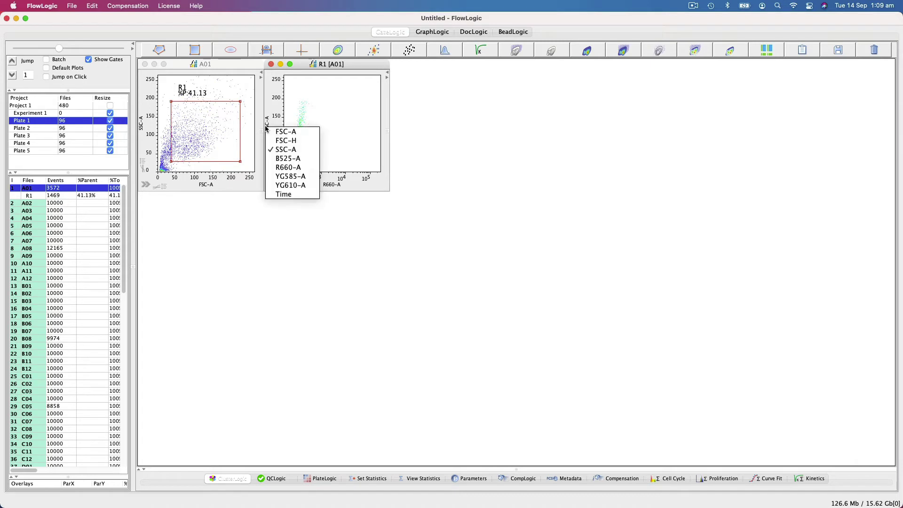
click(289, 158)
click(194, 49)
mouse_move(308, 131)
mouse_down()
mouse_move(347, 161)
mouse_move(377, 166)
mouse_up()
click(386, 156)
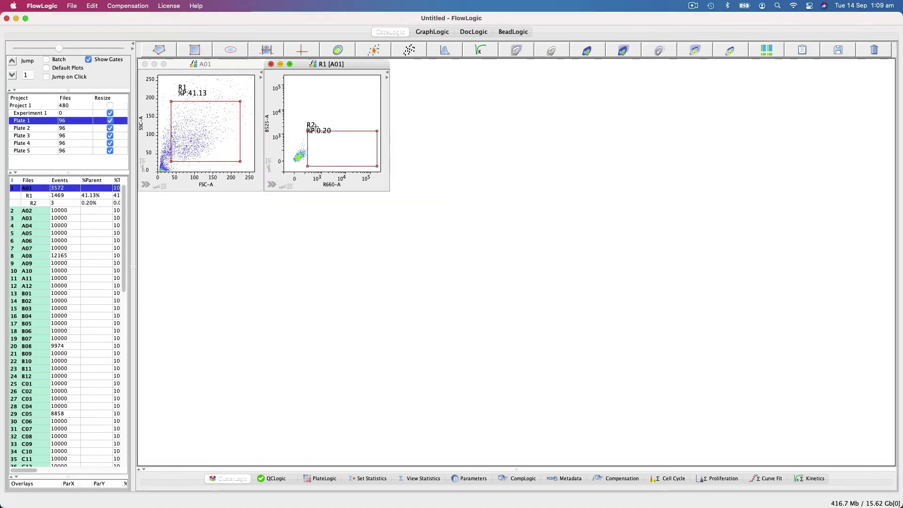
drag(311, 128, 315, 118)
drag(48, 204, 45, 193)
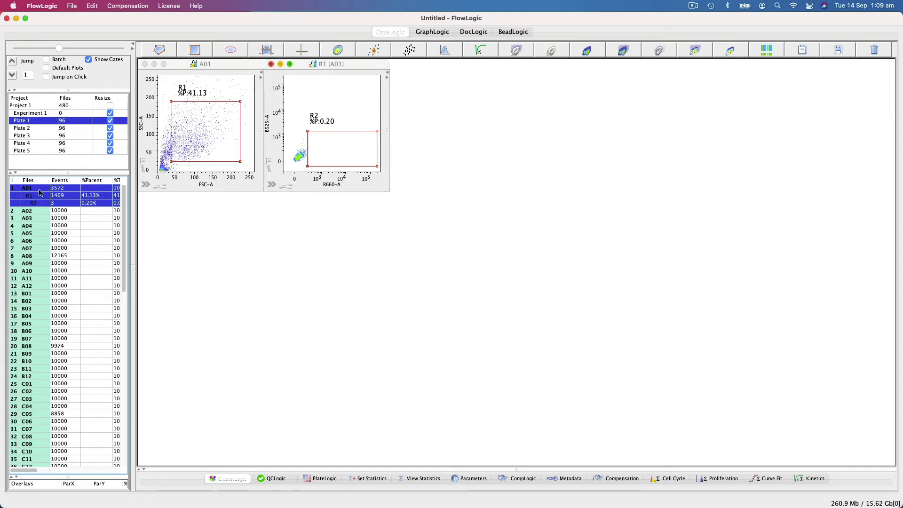
- Copy A01's R1 and R2 gates and paste them onto samples A02 through A10
right_click(43, 190)
mouse_move(60, 267)
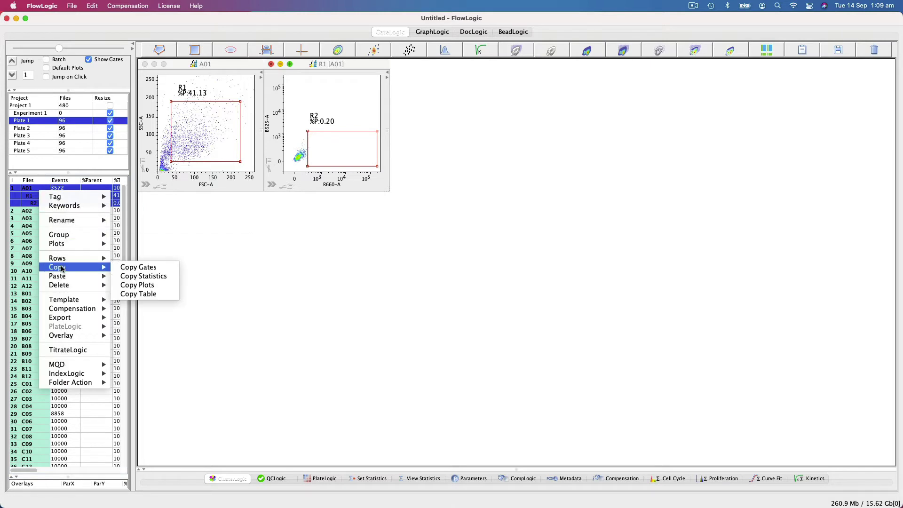
click(126, 268)
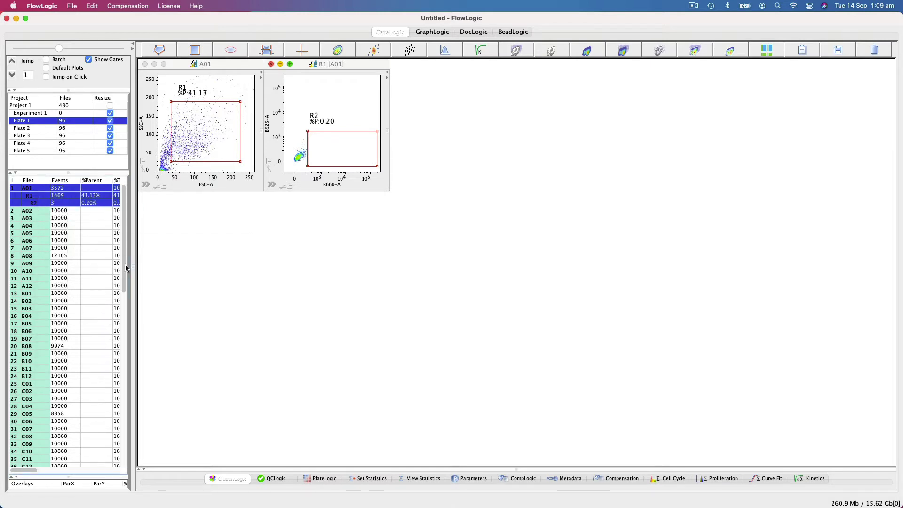
drag(43, 210, 53, 272)
right_click(47, 216)
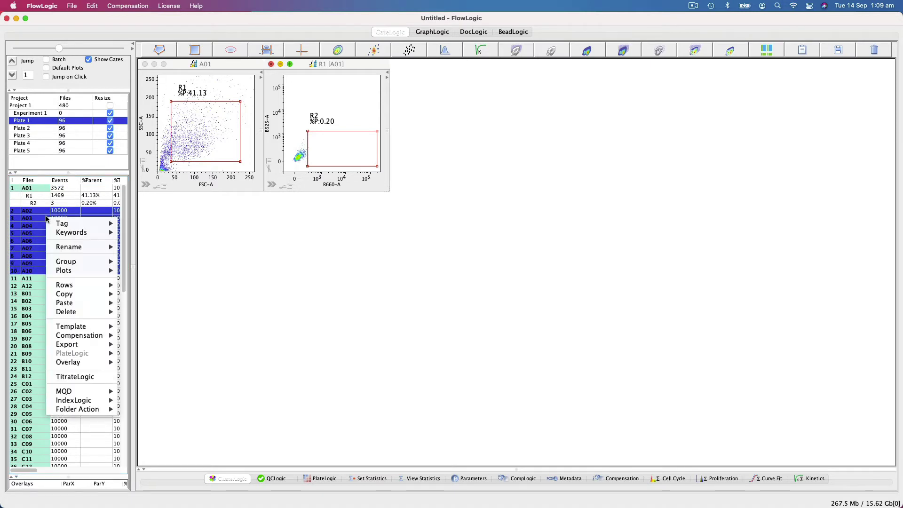
mouse_move(77, 303)
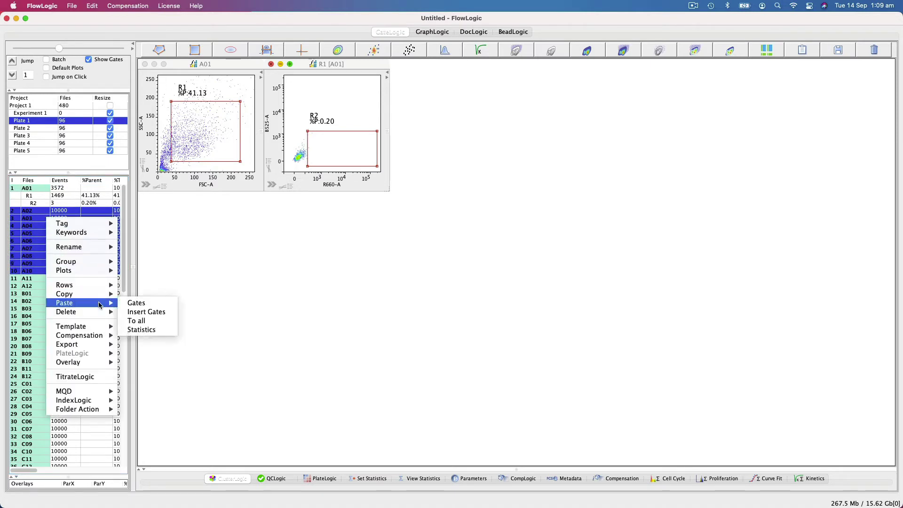
click(142, 303)
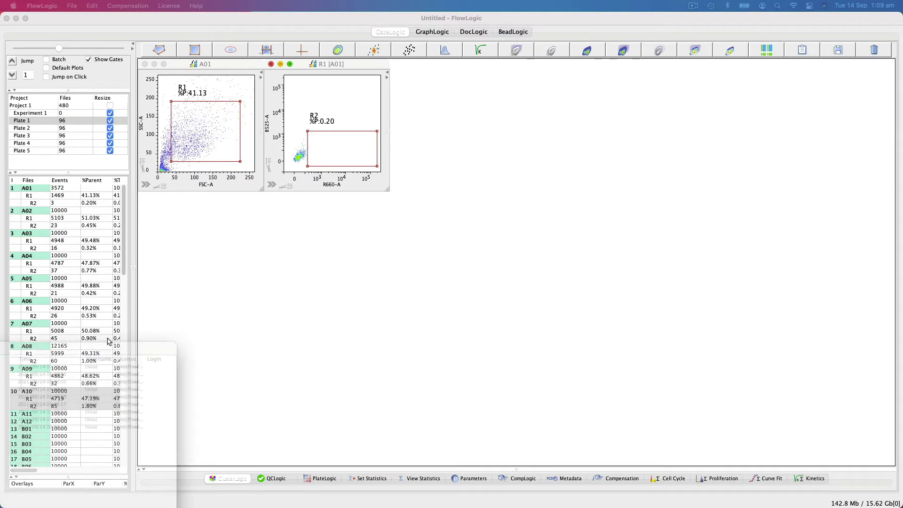
- Revert the history to 'Move Gate: R2' to remove the pasted gates, then reselect A01 with R1 and R2
click(474, 154)
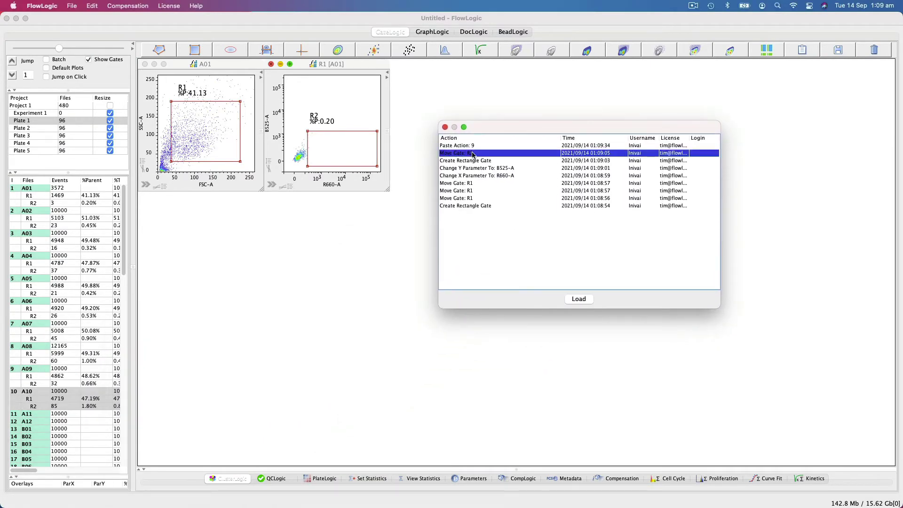
click(574, 300)
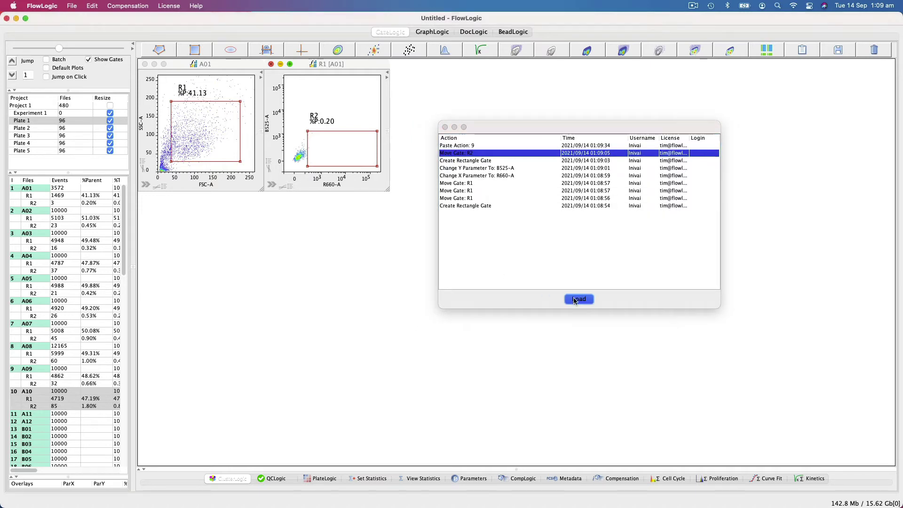
drag(43, 205, 40, 192)
- Copy A01's R1 and R2 gates and paste them to all samples with Paste > To all
right_click(41, 192)
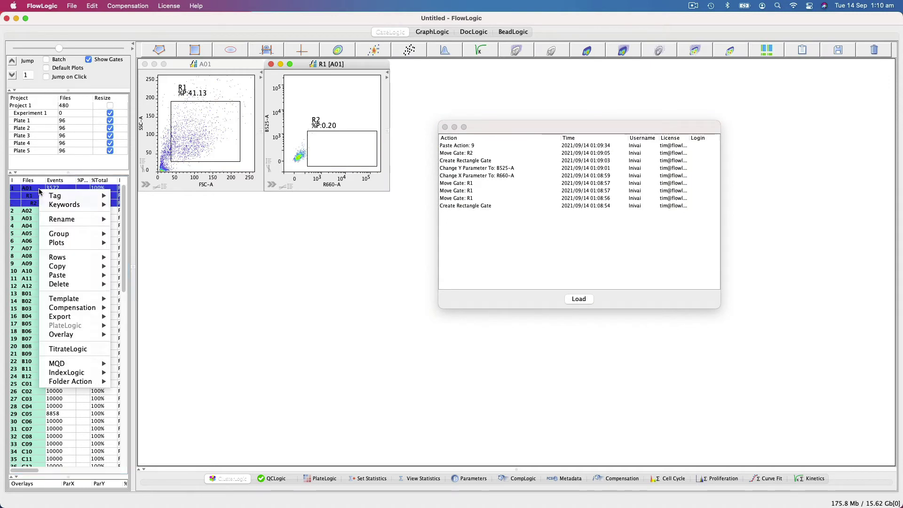
mouse_move(70, 266)
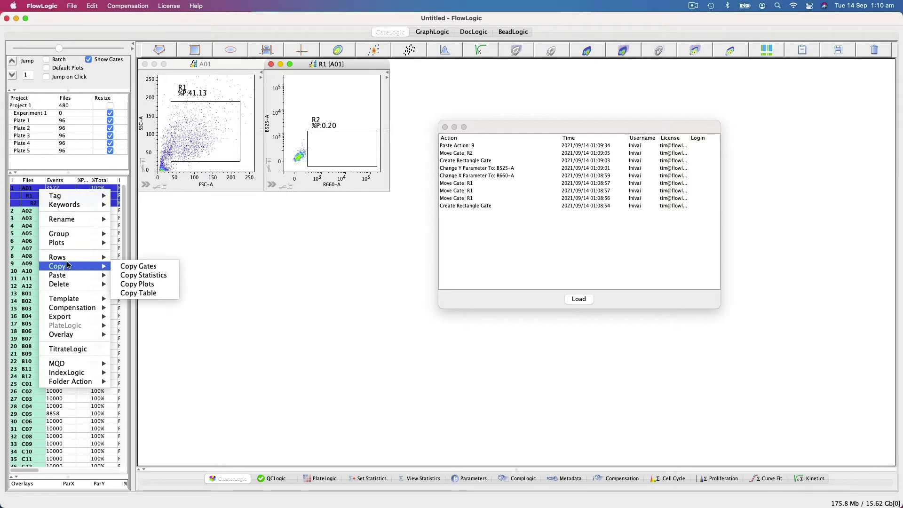
click(140, 267)
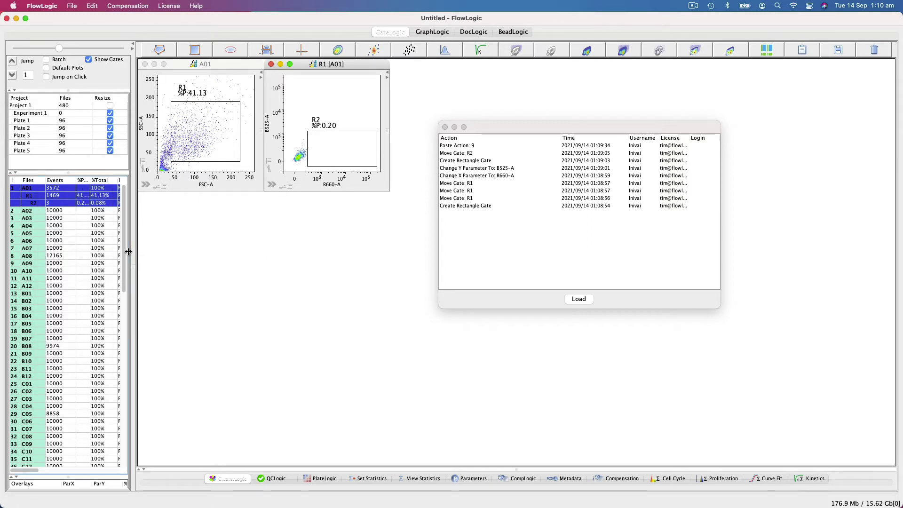
right_click(39, 191)
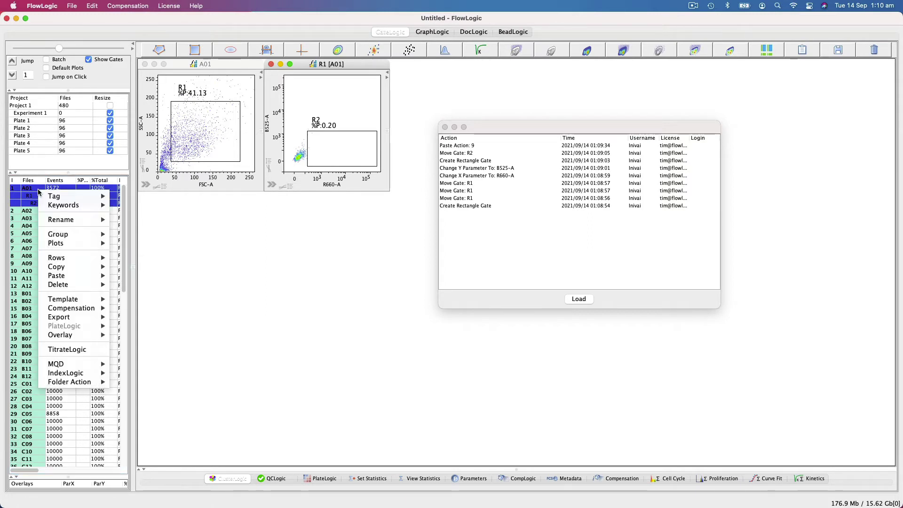
mouse_move(72, 276)
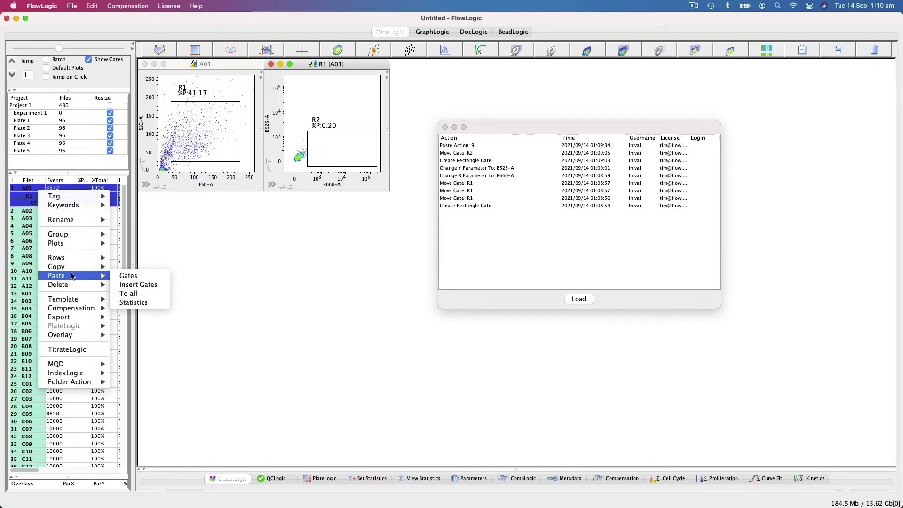
click(128, 294)
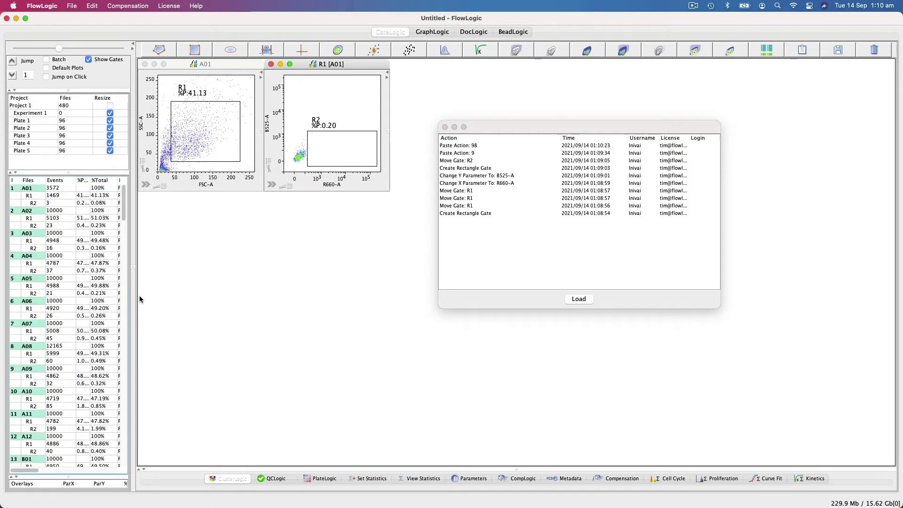
- Revert the history to 'Move Gate: R2' to undo the paste-to-all
mouse_move(124, 217)
mouse_down()
mouse_move(131, 476)
mouse_move(124, 210)
mouse_up()
click(450, 162)
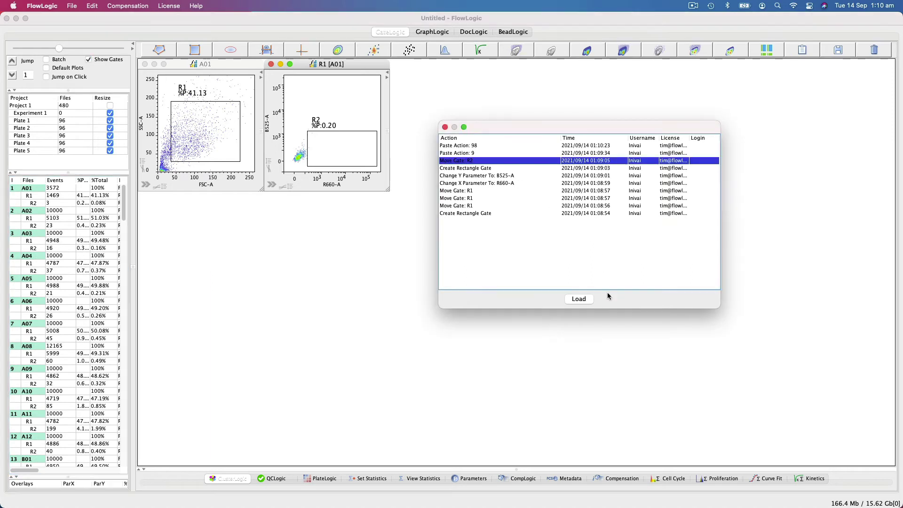
click(580, 300)
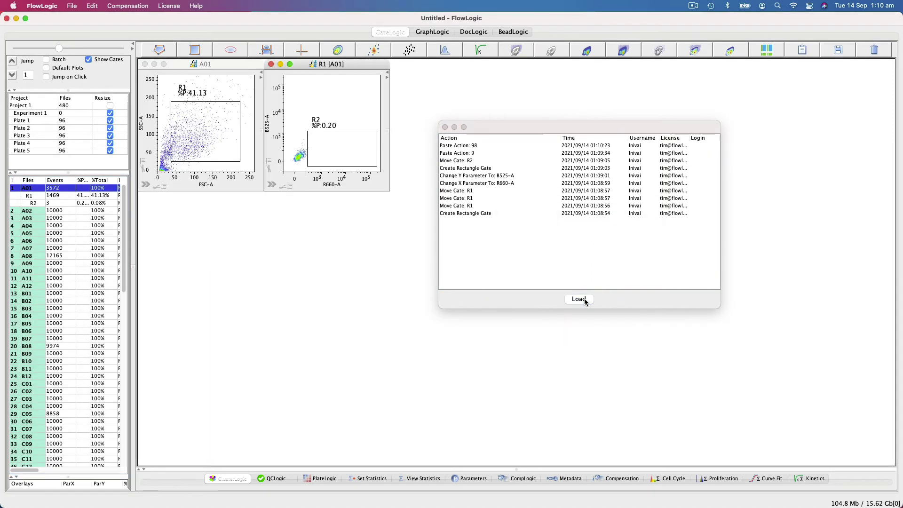
- Copy A01's gates with Cmd+C and paste them onto every sample using Cmd+A, Cmd+V
drag(41, 205, 38, 189)
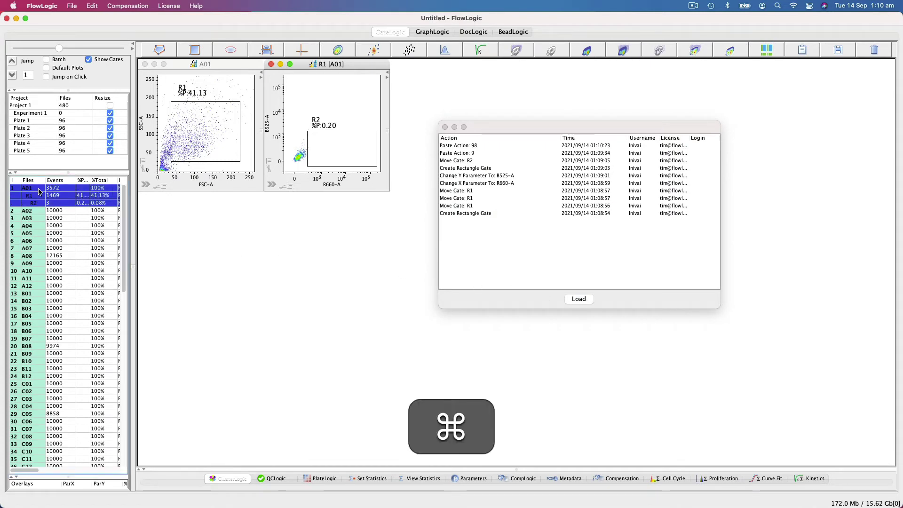
key(super+c)
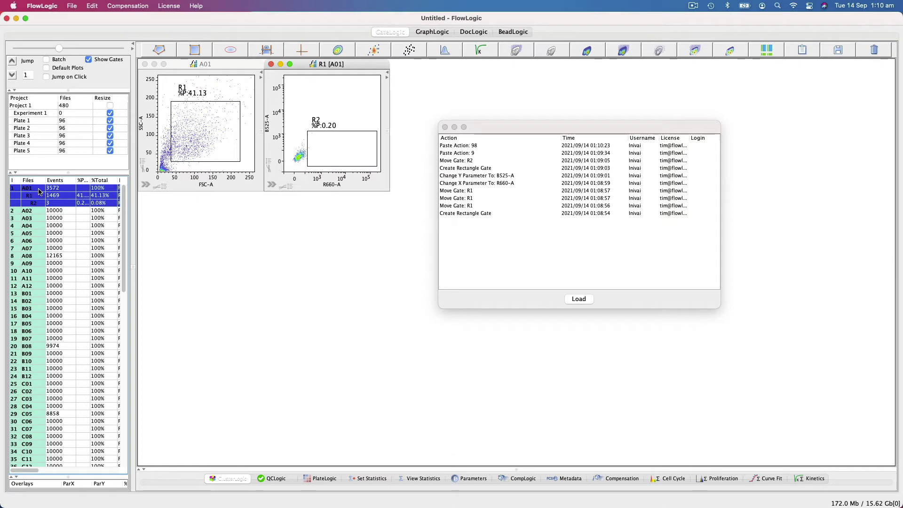
key(super+a)
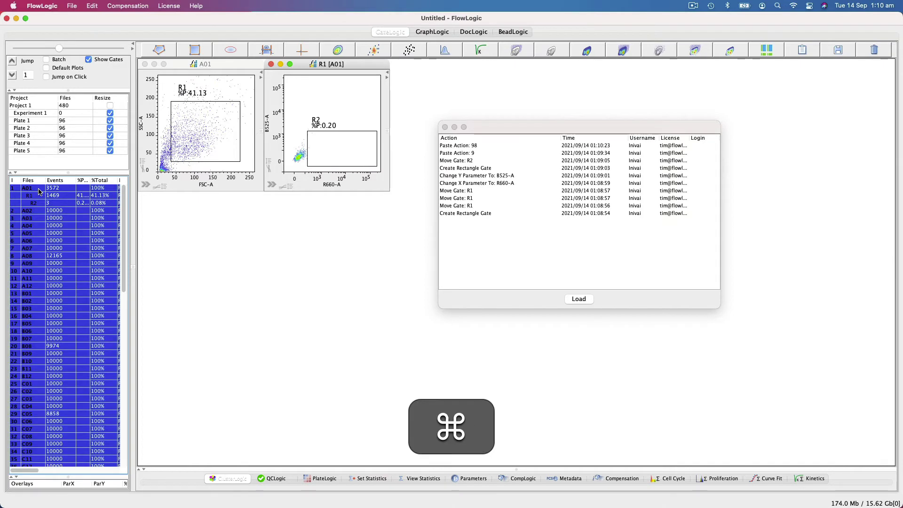
key(super+v)
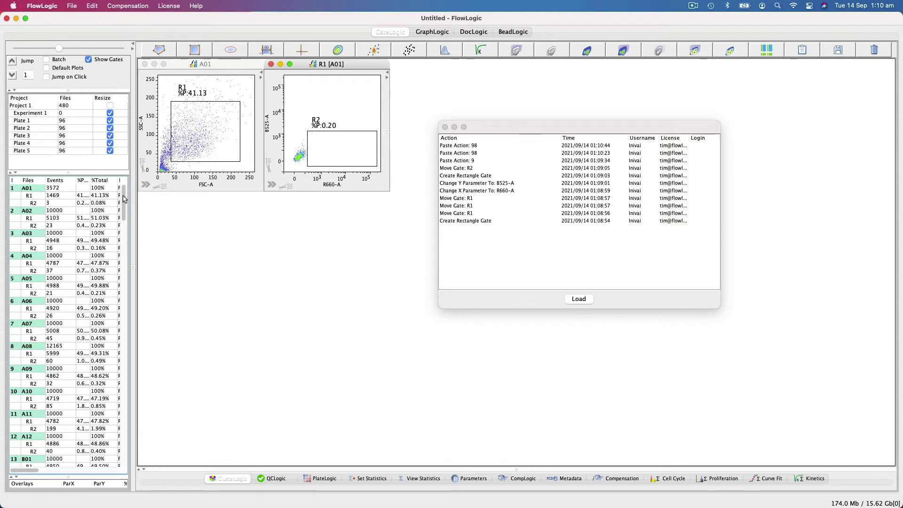
- Load the history step from before the keyboard paste, leaving only A01 gated
mouse_move(120, 300)
mouse_down()
mouse_move(130, 458)
mouse_move(143, 191)
mouse_up()
click(468, 177)
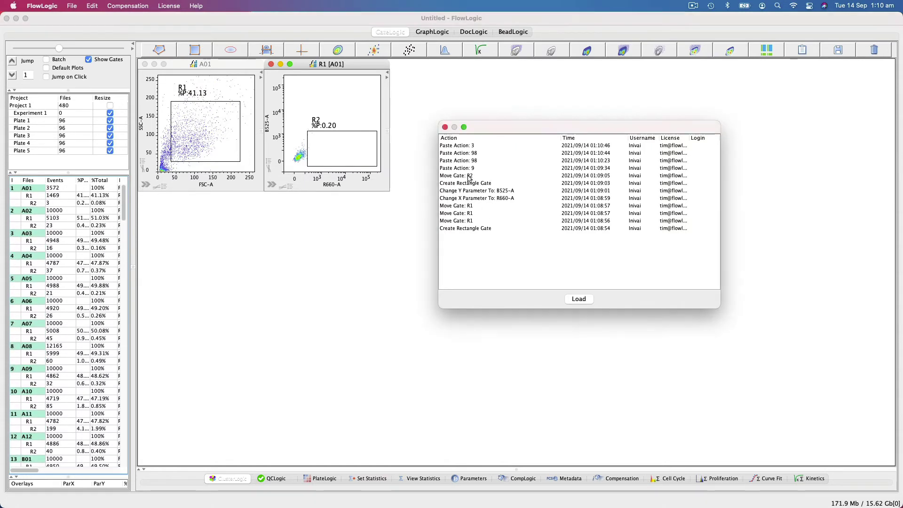
click(468, 178)
click(589, 299)
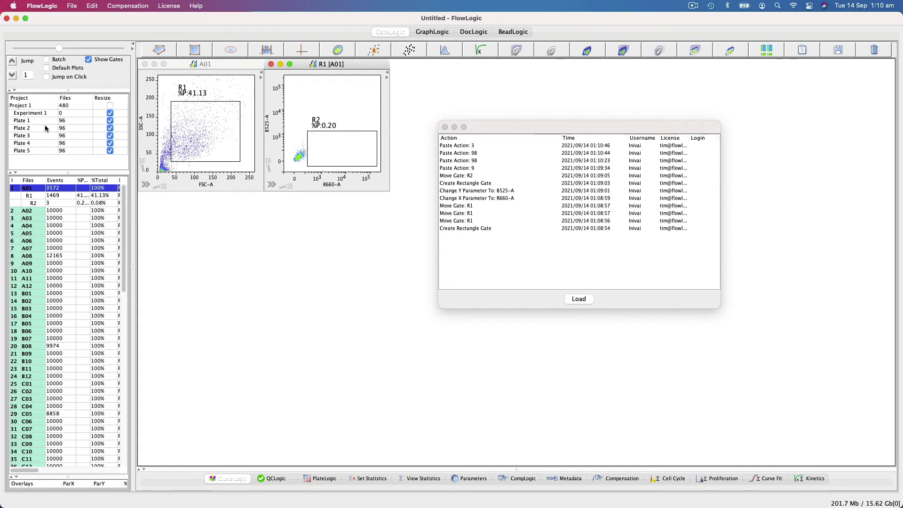
- Copy the R1 and R2 gates from sample A01
shift+click(41, 203)
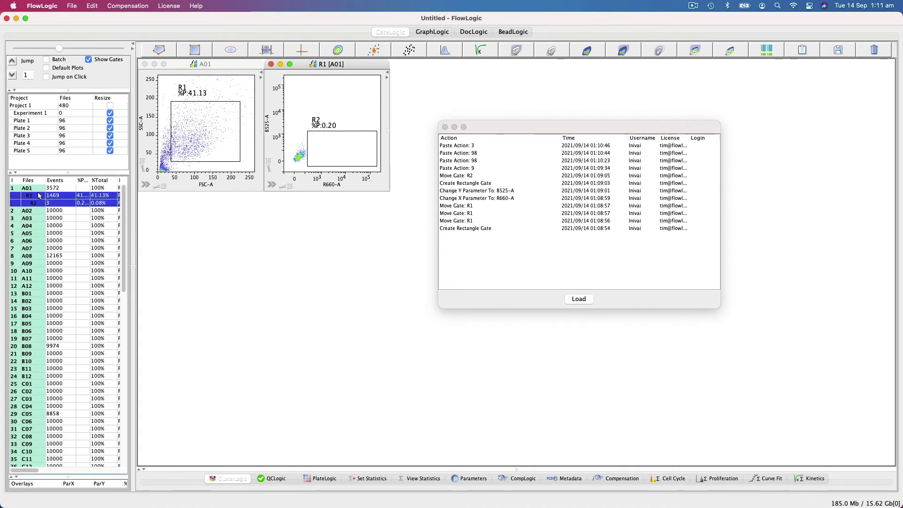
right_click(40, 191)
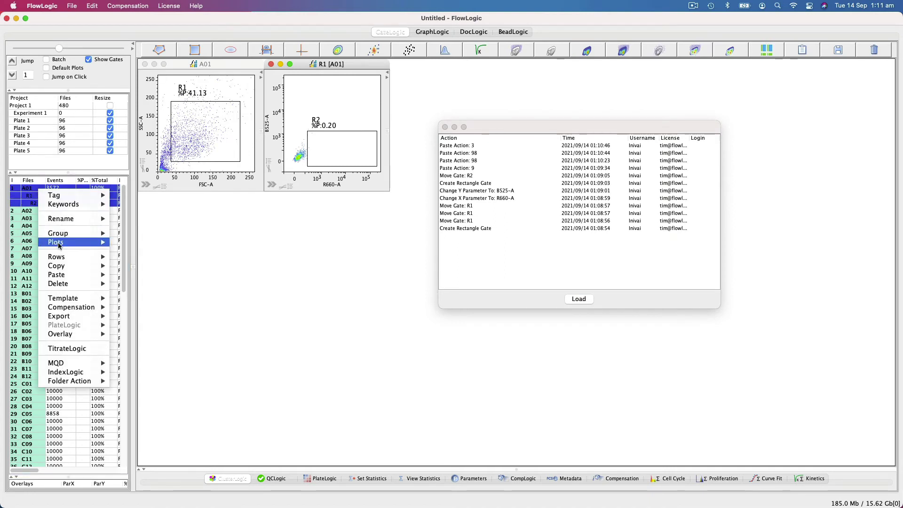
mouse_move(94, 266)
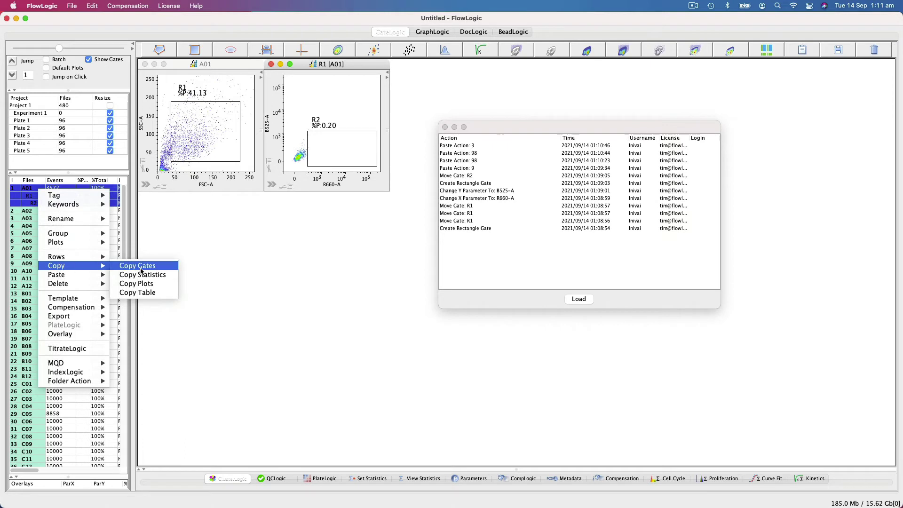
click(141, 267)
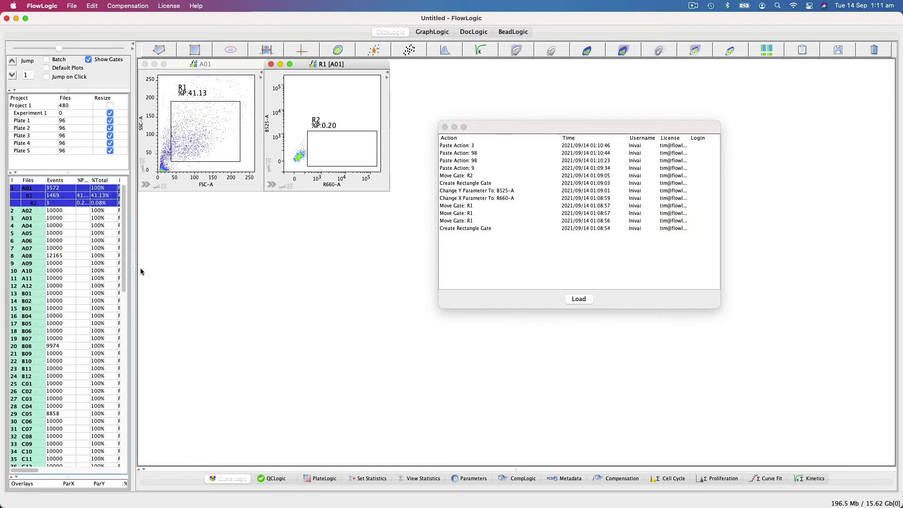
- Select the Plate 1 through Plate 5 folders
click(50, 126)
right_click(49, 125)
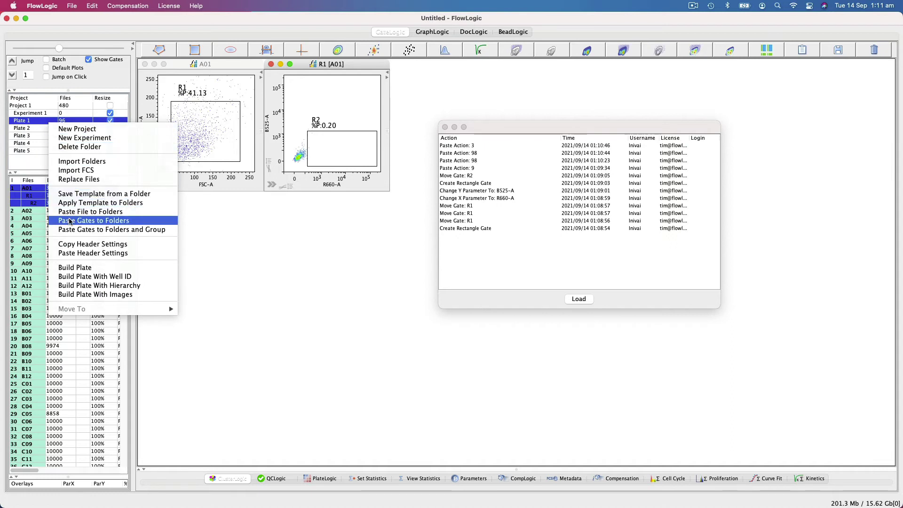
shift+click(38, 152)
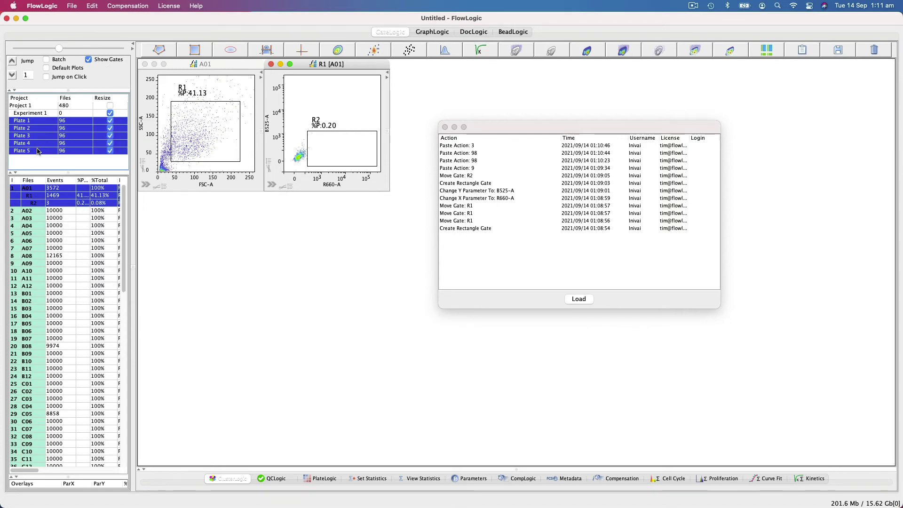
- Paste the copied gates into all five plate folders
right_click(41, 123)
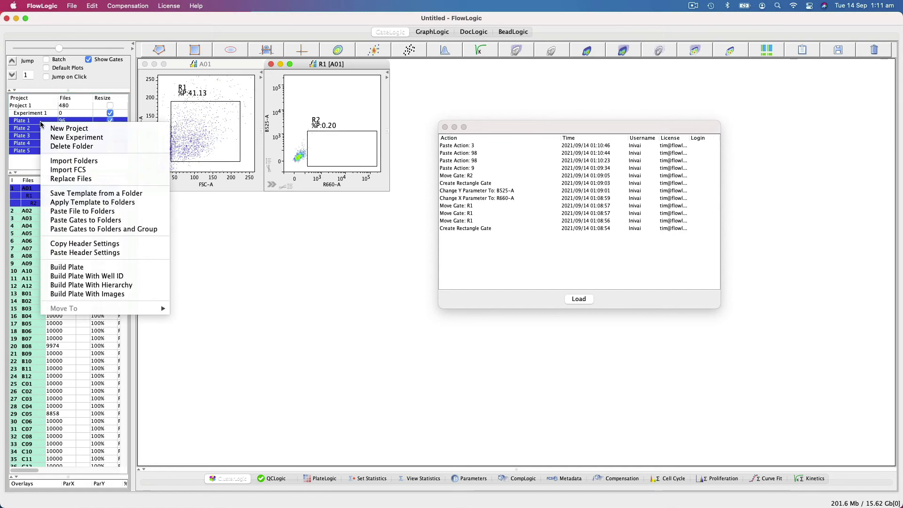
click(70, 211)
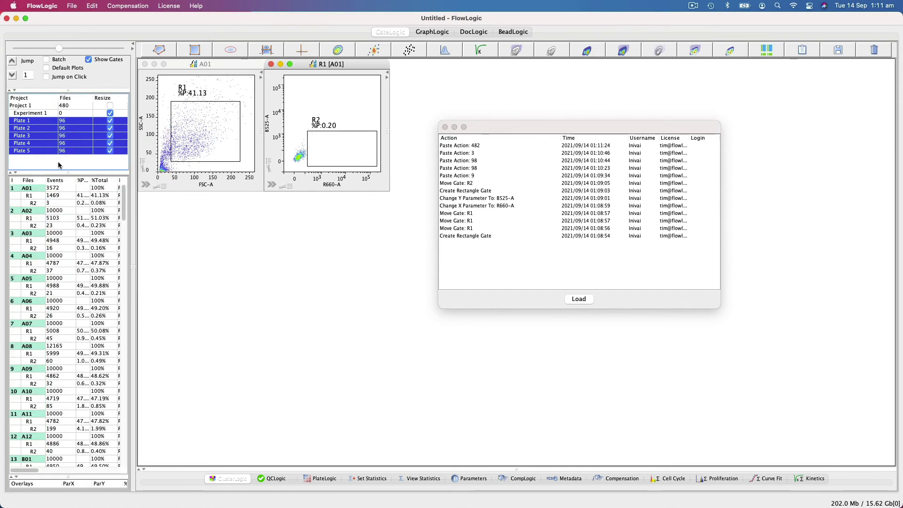
mouse_move(123, 196)
mouse_down()
mouse_move(122, 431)
mouse_move(123, 197)
mouse_up()
- Inspect the pasted gates in Plates 3 to 5, then revert the history to 'Move Gate: R2'
click(47, 128)
click(42, 135)
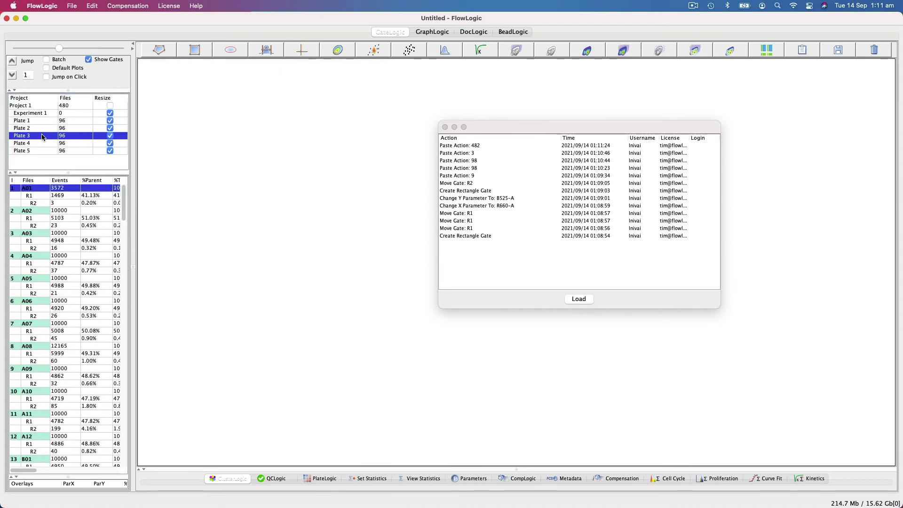
click(43, 143)
click(44, 151)
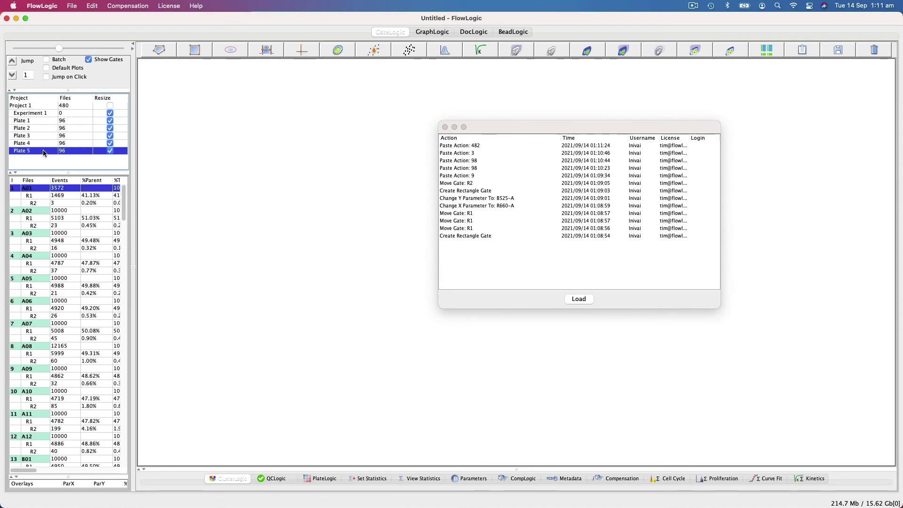
click(464, 184)
click(583, 299)
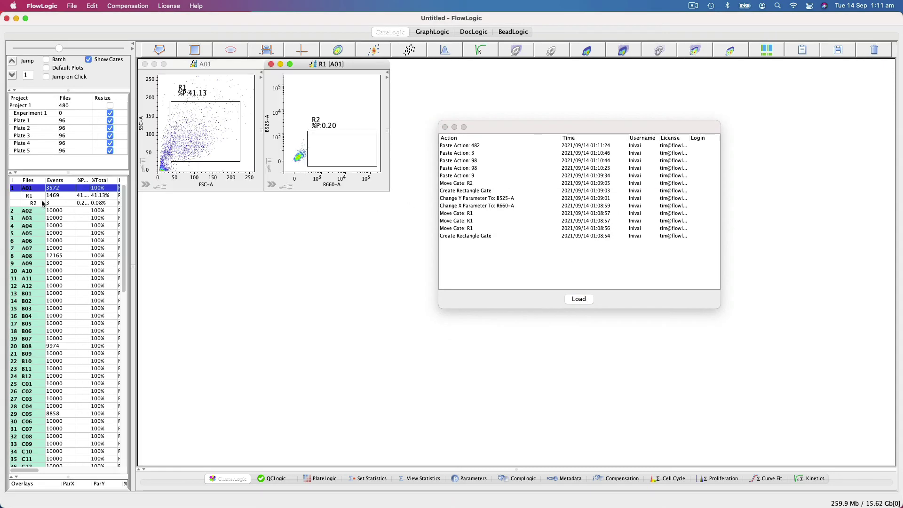
- Copy A01's gates and paste them as a linked group into Plates 1–5
shift+click(42, 204)
right_click(40, 193)
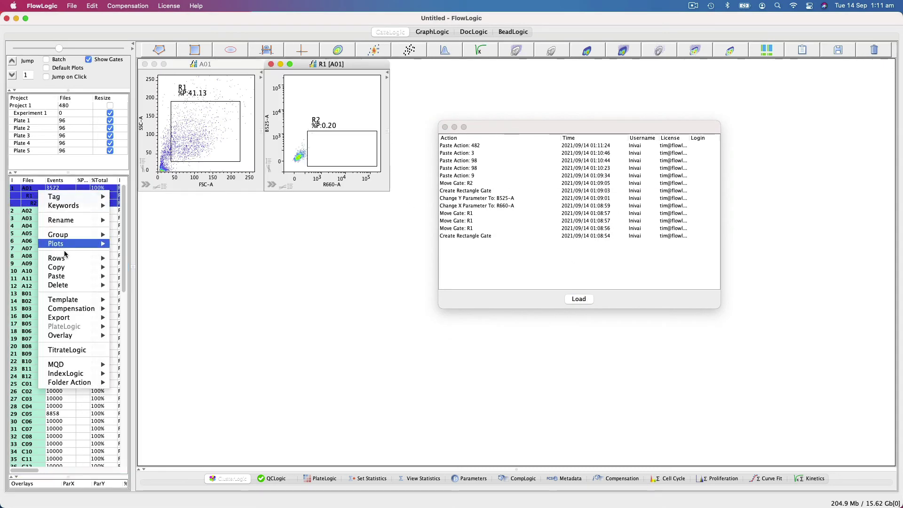
mouse_move(94, 267)
click(136, 267)
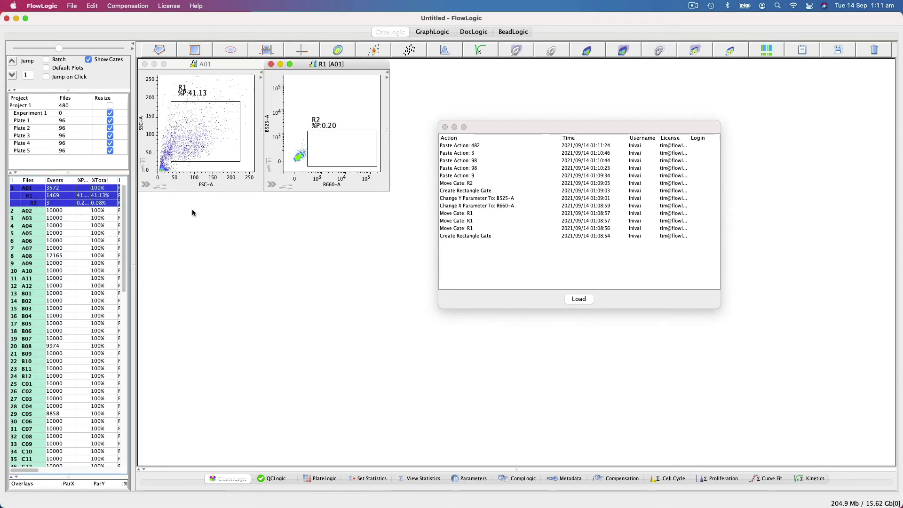
drag(46, 121, 47, 149)
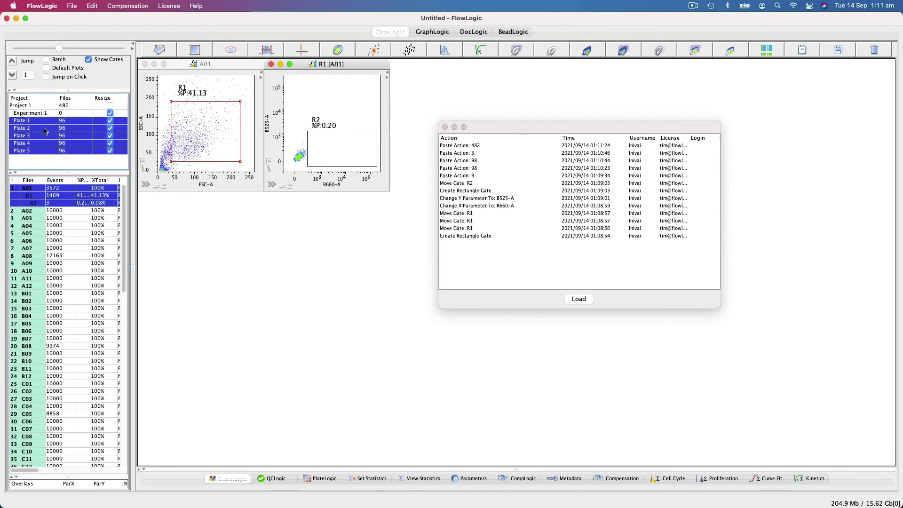
right_click(46, 131)
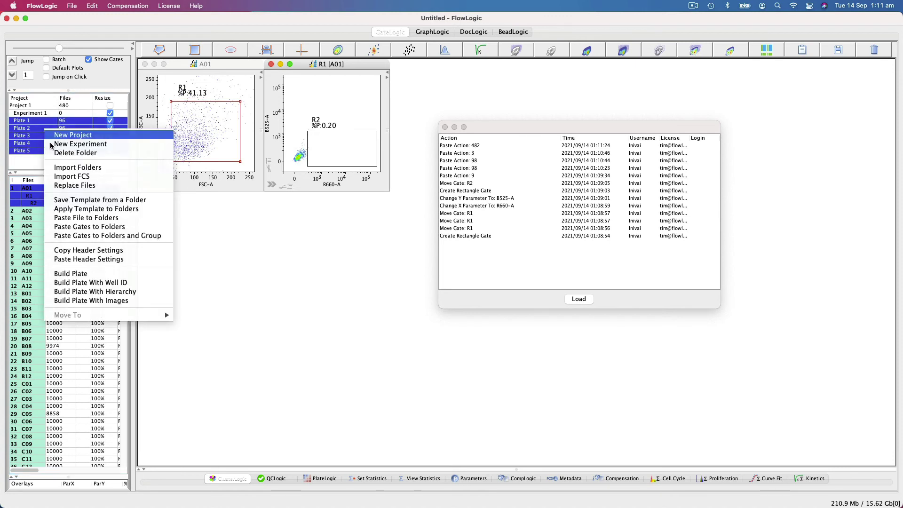
click(79, 236)
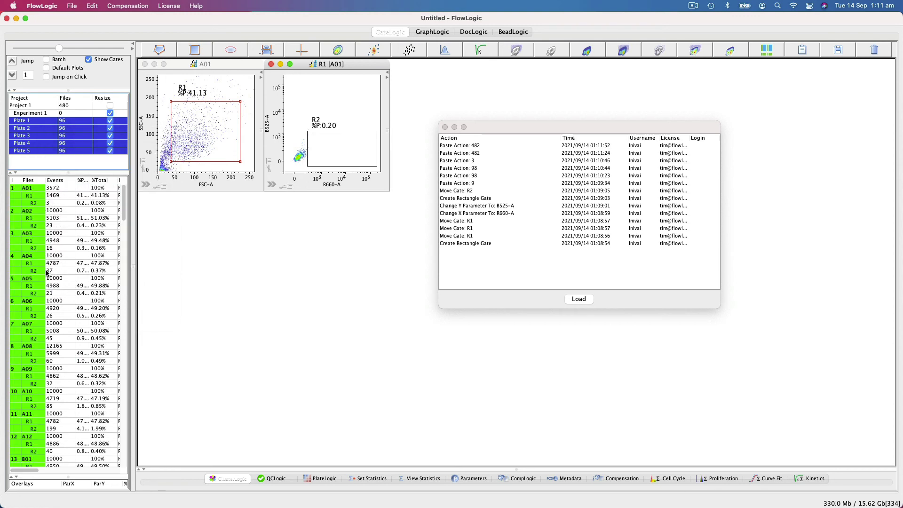
- Check the grouped gates in Plates 3 and 4, then return to Plate 1
click(43, 135)
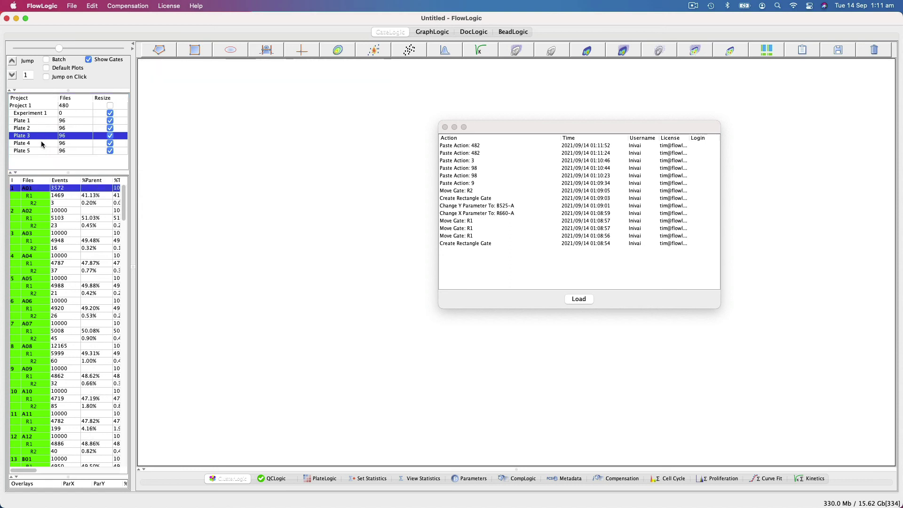
click(42, 144)
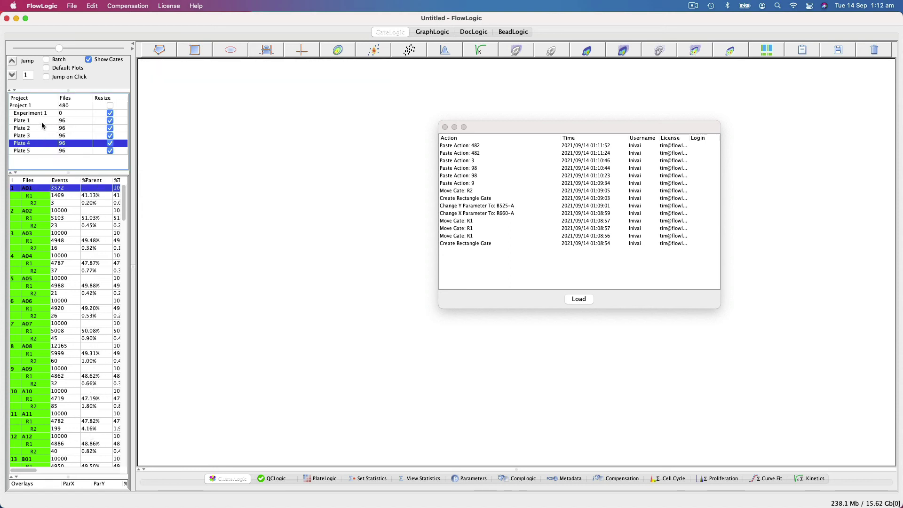
click(41, 120)
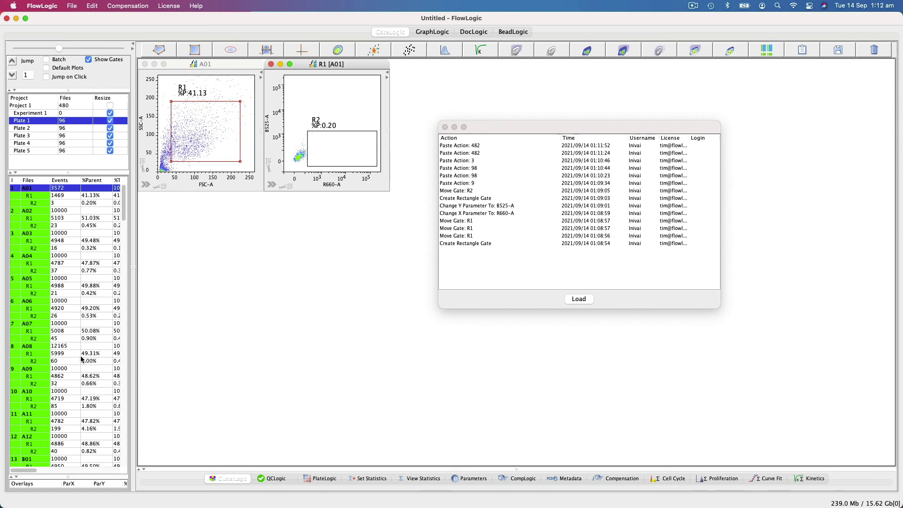
- Move the grouped R1 gate to the upper right and open Plate 5's A01, R1 and R2 plots
mouse_move(182, 137)
mouse_down()
mouse_move(202, 83)
mouse_move(226, 80)
mouse_up()
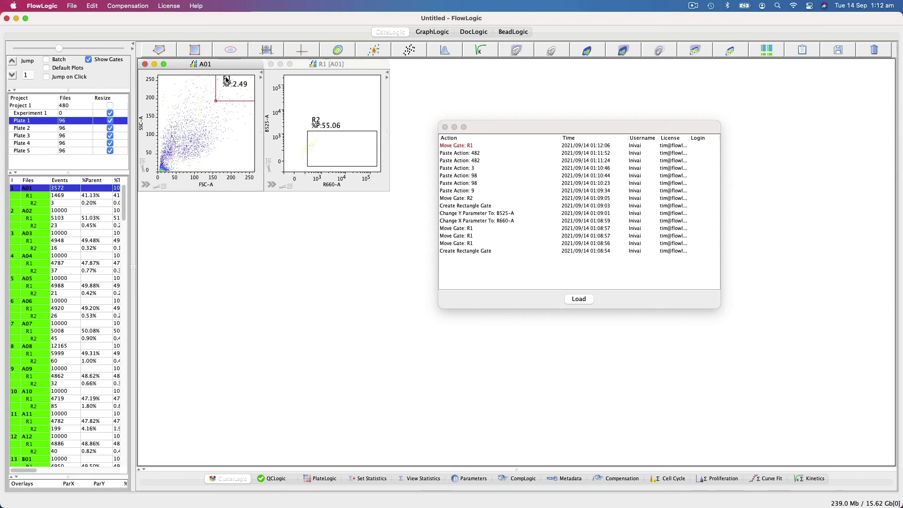
click(31, 150)
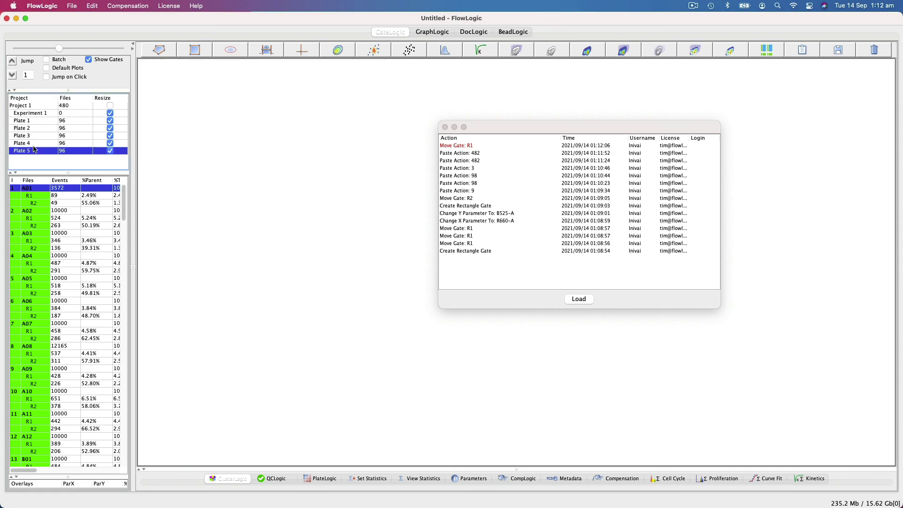
drag(41, 204, 38, 188)
right_click(37, 188)
mouse_move(79, 239)
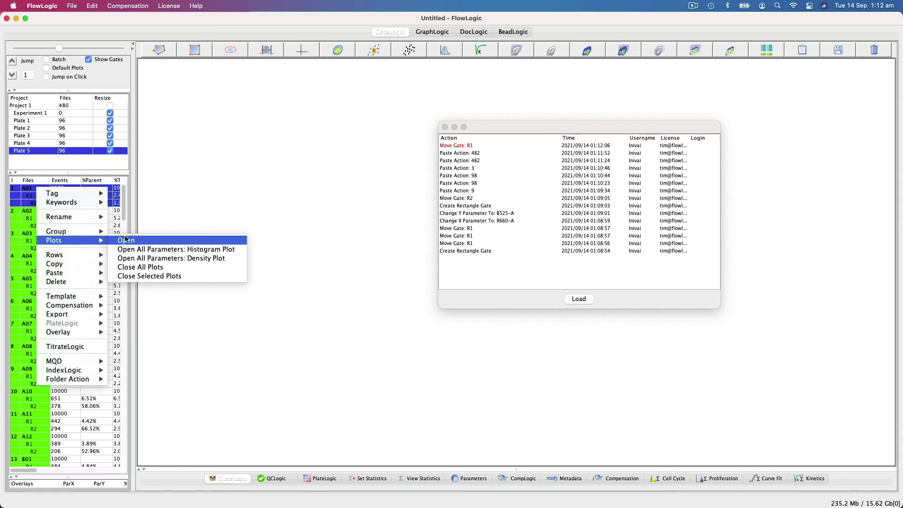
click(126, 240)
drag(541, 132, 680, 115)
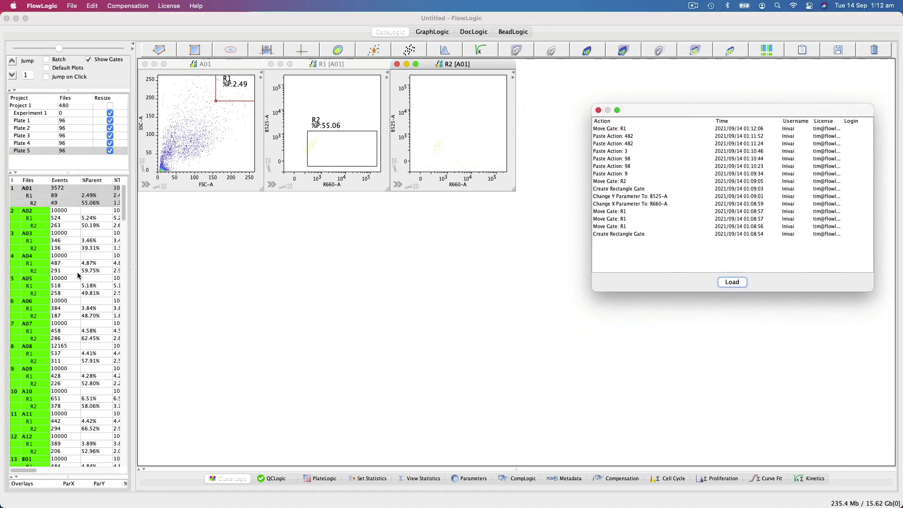